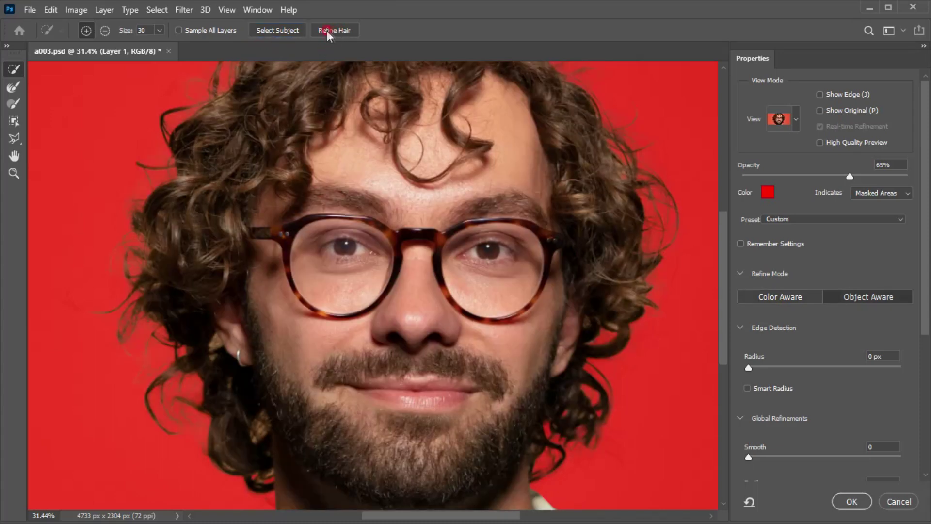
# Step: Refine the hair edges in Color Aware mode and output the selection as a new layer with layer mask
pyautogui.click(330, 28)
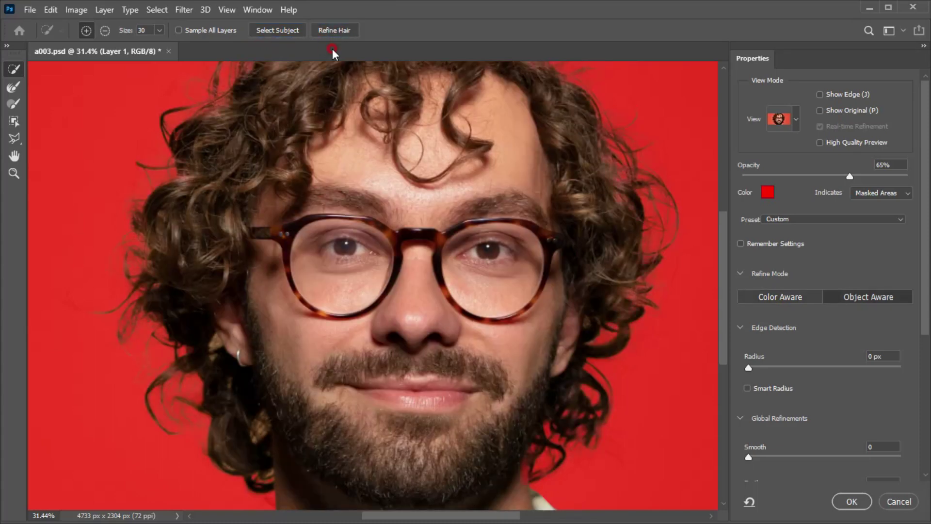
pyautogui.click(770, 298)
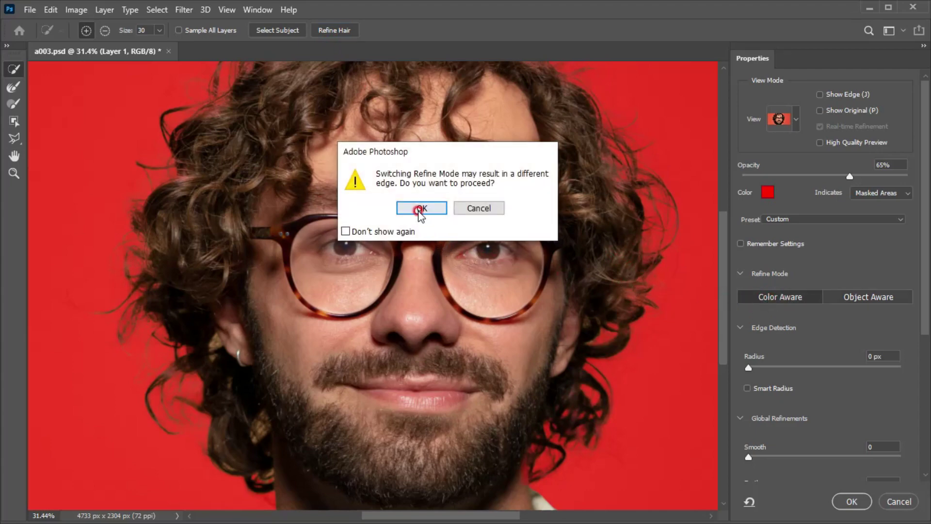
pyautogui.click(420, 208)
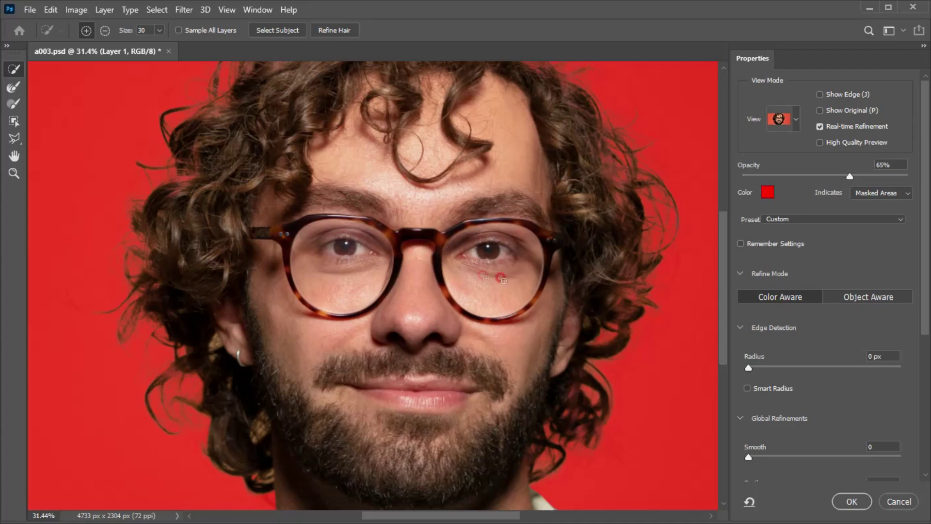
pyautogui.moveTo(926, 308); pyautogui.dragTo(925, 453)
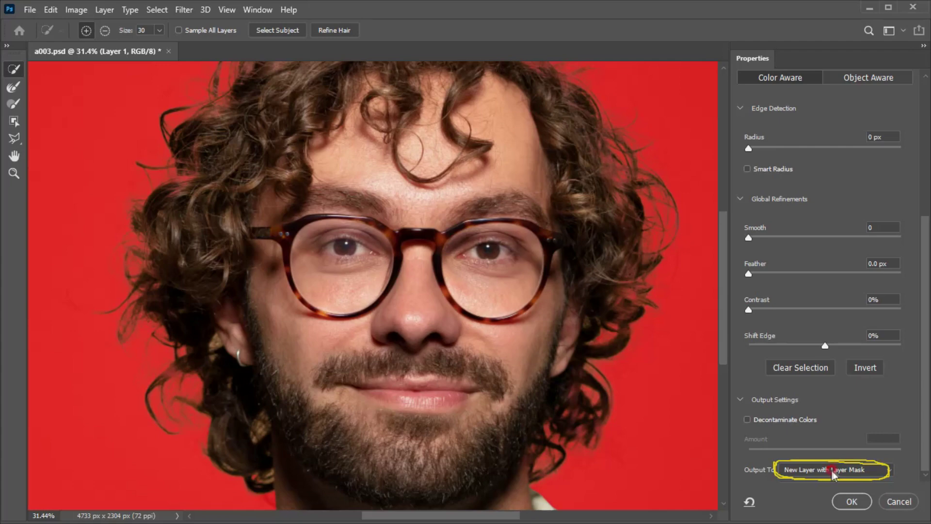
pyautogui.click(850, 502)
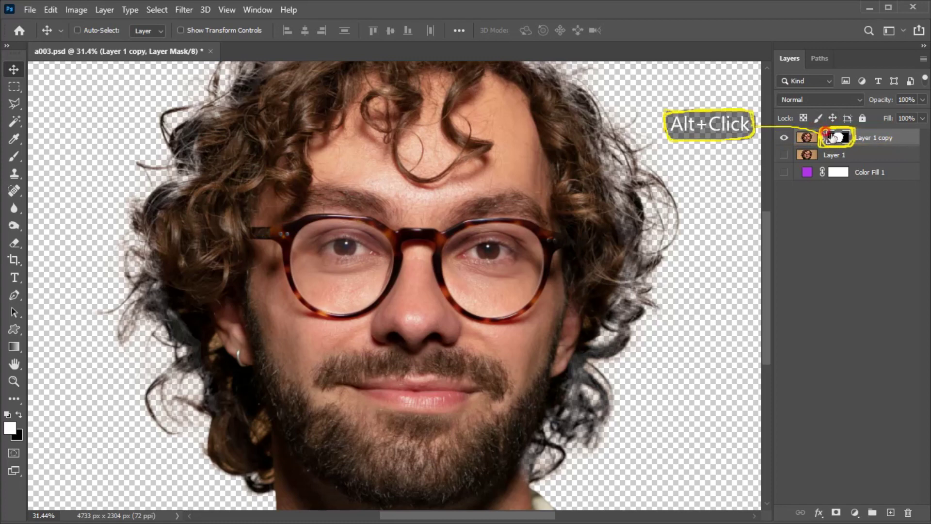
# Step: Display the Layer 1 copy mask by itself and paint white over the gray patches inside the hair's left edge
pyautogui.keyDown('alt'); pyautogui.click(837, 136); pyautogui.keyUp('alt')
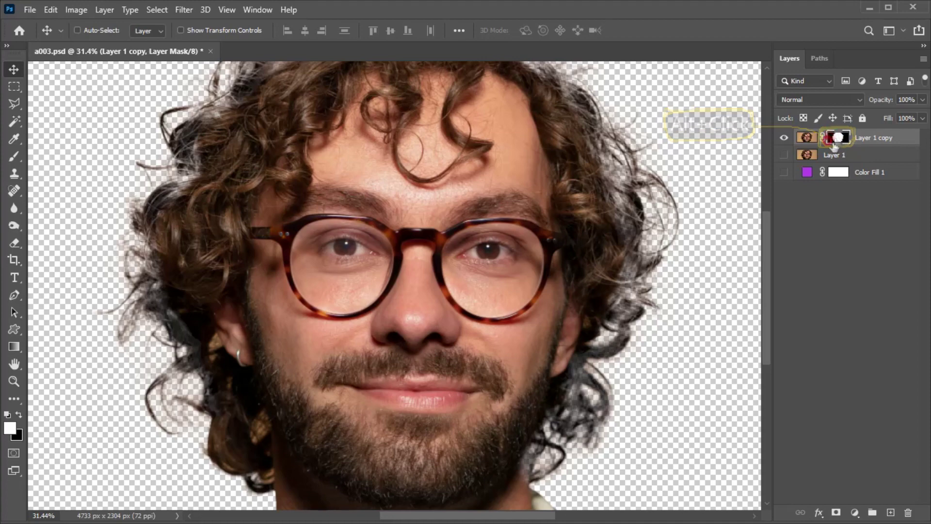
pyautogui.keyDown('alt'); pyautogui.click(836, 137); pyautogui.keyUp('alt')
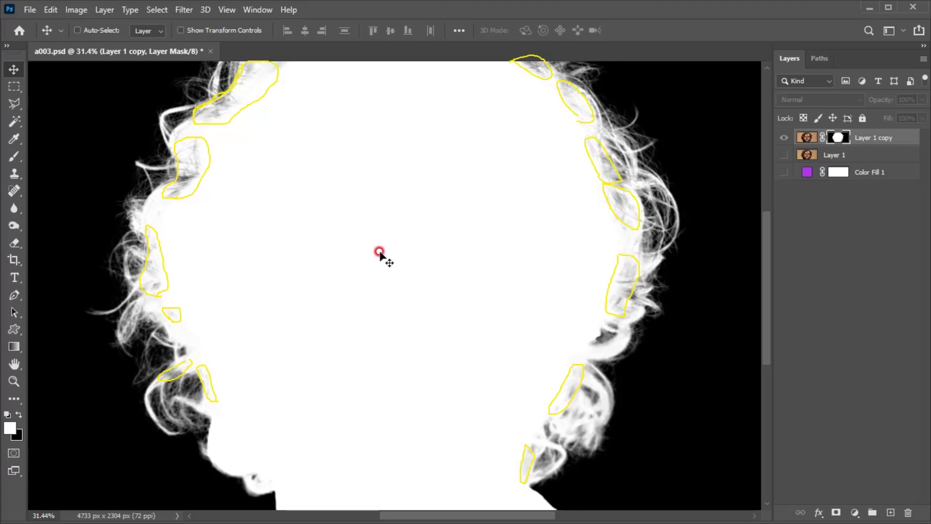
pyautogui.click(11, 155)
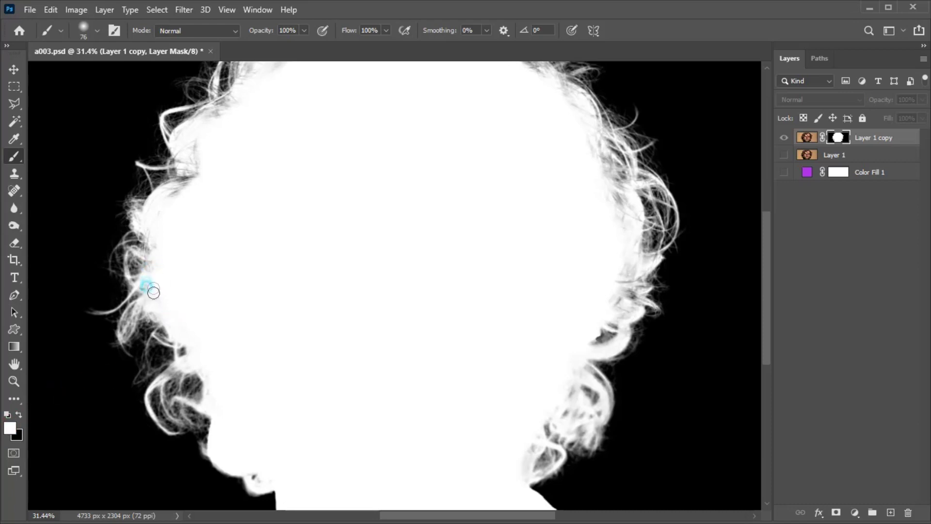
pyautogui.click(246, 438)
pyautogui.moveTo(194, 132)
pyautogui.mouseDown()
pyautogui.moveTo(187, 174)
pyautogui.moveTo(224, 227)
pyautogui.moveTo(241, 216)
pyautogui.moveTo(229, 224)
pyautogui.moveTo(226, 158)
pyautogui.moveTo(227, 202)
pyautogui.moveTo(191, 246)
pyautogui.mouseUp()
pyautogui.scroll(7, 203, 180)
pyautogui.moveTo(273, 168); pyautogui.dragTo(264, 252)
pyautogui.moveTo(275, 190)
pyautogui.mouseDown()
pyautogui.moveTo(299, 138)
pyautogui.moveTo(216, 212)
pyautogui.moveTo(216, 222)
pyautogui.moveTo(246, 219)
pyautogui.moveTo(218, 206)
pyautogui.moveTo(208, 224)
pyautogui.moveTo(307, 163)
pyautogui.mouseUp()
# Step: Reduce the brush size and paint the gray patches near the top of the hair mask white
pyautogui.press('[')
pyautogui.press('[')
pyautogui.press('[')
pyautogui.press('[')
pyautogui.press('[')
pyautogui.keyDown('alt'); pyautogui.rightClick(335, 87); pyautogui.keyUp('alt')
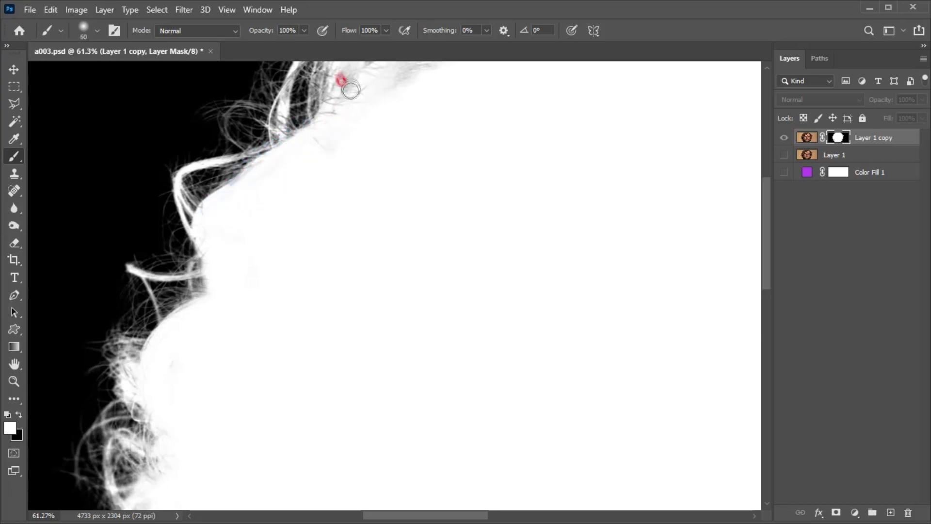
pyautogui.scroll(5, 326, 218)
pyautogui.moveTo(403, 165)
pyautogui.mouseDown()
pyautogui.moveTo(374, 183)
pyautogui.moveTo(338, 183)
pyautogui.mouseUp()
pyautogui.moveTo(451, 172)
pyautogui.mouseDown()
pyautogui.moveTo(442, 158)
pyautogui.moveTo(484, 175)
pyautogui.mouseUp()
# Step: Paint the gray patches inside the right edge of the hair mask white
pyautogui.moveTo(752, 238); pyautogui.dragTo(495, 233)
pyautogui.moveTo(458, 150)
pyautogui.mouseDown()
pyautogui.moveTo(510, 248)
pyautogui.moveTo(524, 162)
pyautogui.mouseUp()
pyautogui.moveTo(555, 268); pyautogui.dragTo(477, 198)
pyautogui.moveTo(509, 151)
pyautogui.mouseDown()
pyautogui.moveTo(571, 241)
pyautogui.moveTo(577, 282)
pyautogui.moveTo(660, 414)
pyautogui.moveTo(646, 437)
pyautogui.mouseUp()
pyautogui.moveTo(646, 441)
pyautogui.mouseDown()
pyautogui.moveTo(574, 321)
pyautogui.moveTo(584, 397)
pyautogui.mouseUp()
pyautogui.moveTo(581, 324); pyautogui.dragTo(544, 238)
pyautogui.moveTo(519, 378); pyautogui.dragTo(536, 389)
pyautogui.moveTo(532, 334)
pyautogui.mouseDown()
pyautogui.moveTo(542, 350)
pyautogui.moveTo(532, 370)
pyautogui.mouseUp()
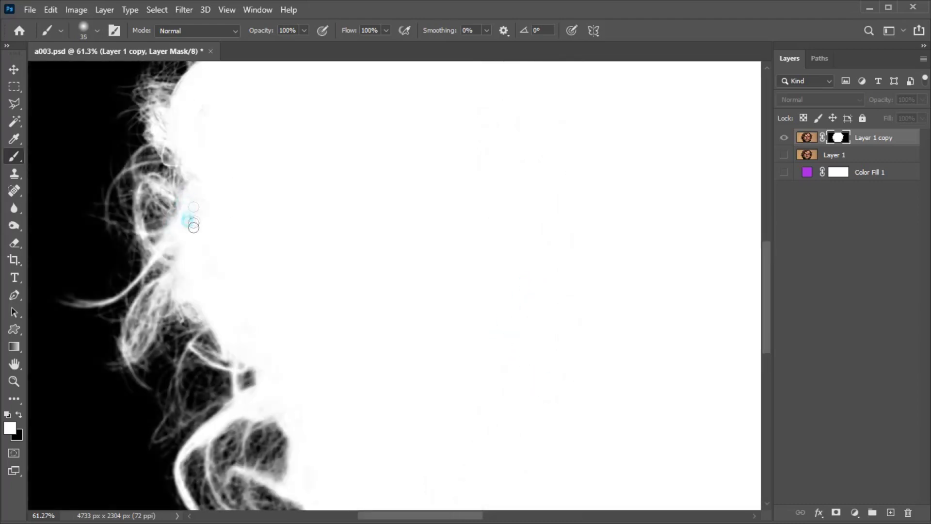
# Step: Paint the thin strands at the mask's upper-left hair edge white with a size 9 brush, and return to the layer image
pyautogui.moveTo(194, 156); pyautogui.dragTo(205, 170)
pyautogui.press('[')
pyautogui.press('[')
pyautogui.press('[')
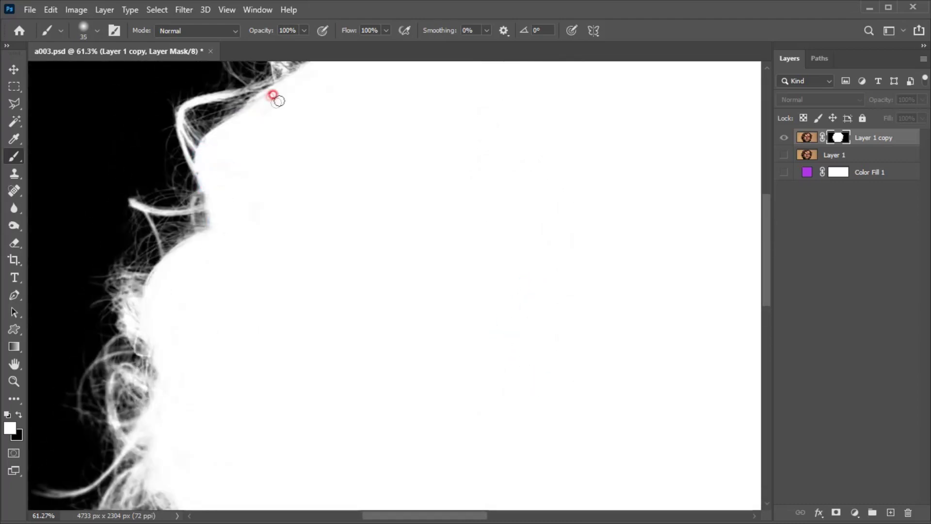
pyautogui.moveTo(266, 80)
pyautogui.mouseDown()
pyautogui.moveTo(231, 91)
pyautogui.moveTo(201, 205)
pyautogui.mouseUp()
pyautogui.moveTo(216, 118); pyautogui.dragTo(213, 141)
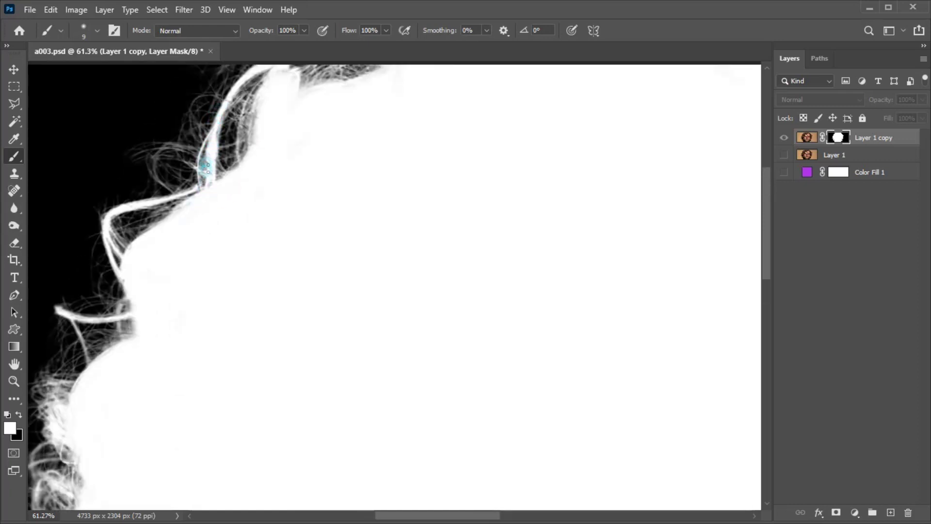
pyautogui.moveTo(291, 104); pyautogui.dragTo(267, 161)
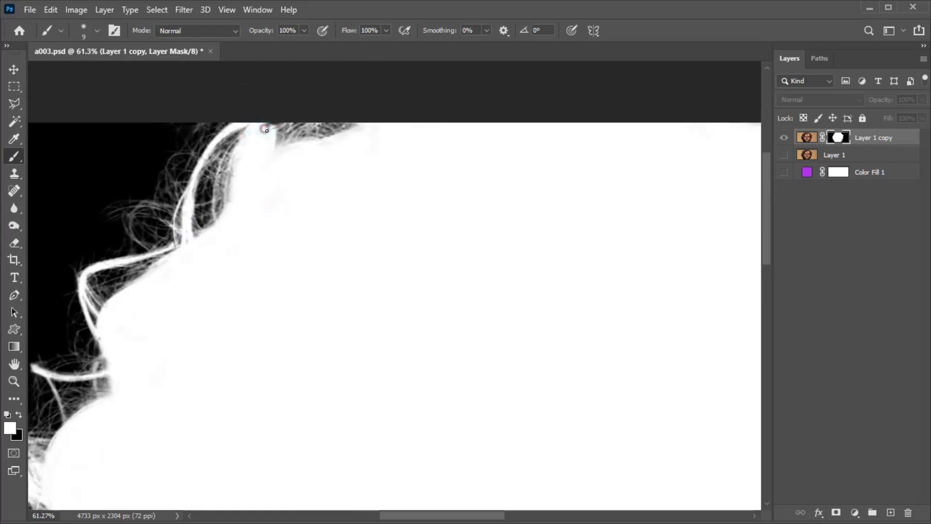
pyautogui.scroll(-1, 395, 216)
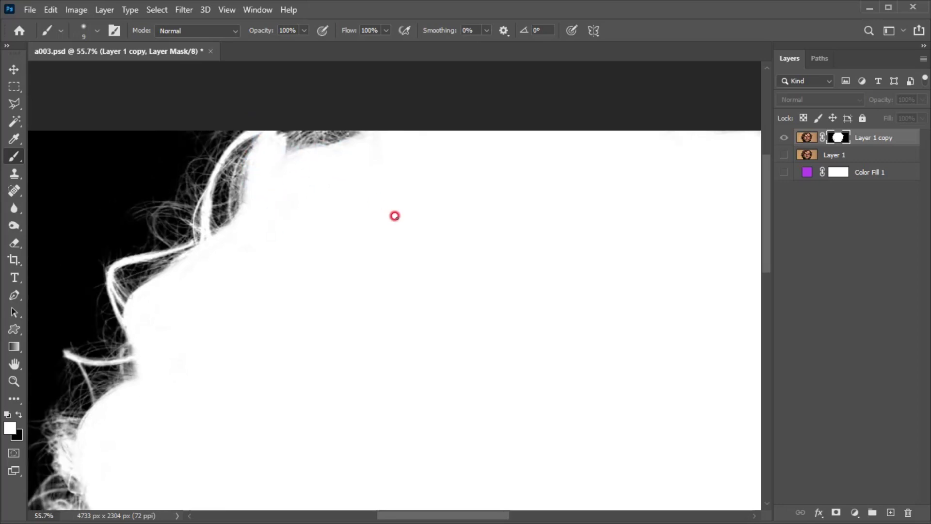
pyautogui.scroll(-4, 395, 216)
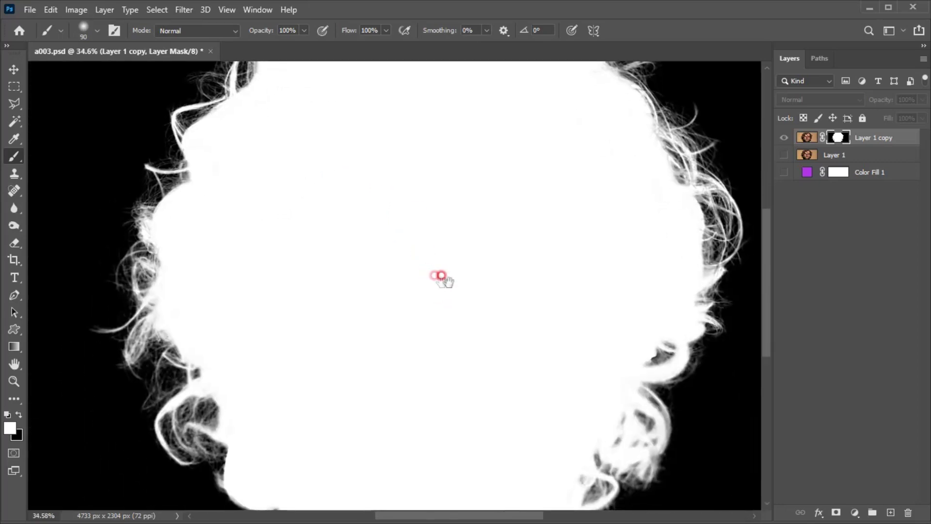
pyautogui.moveTo(448, 282); pyautogui.dragTo(426, 280)
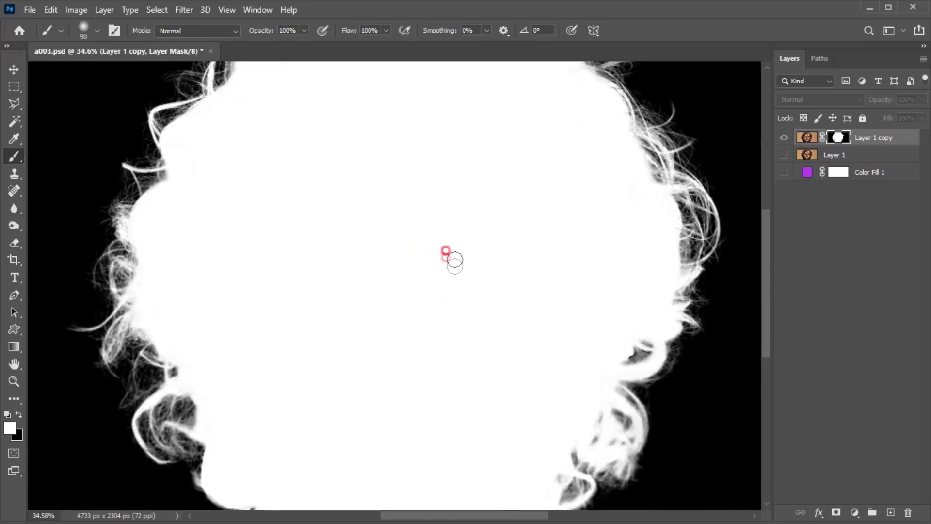
pyautogui.click(807, 138)
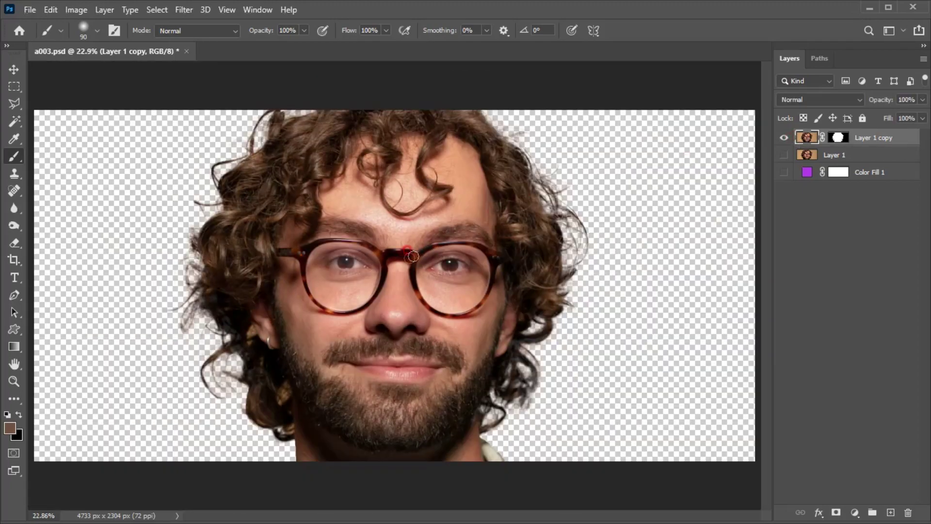
# Step: Show the Color Fill 1 background layer and set its color to light lavender bcb8ec
pyautogui.scroll(2, 406, 260)
pyautogui.moveTo(395, 260)
pyautogui.mouseDown()
pyautogui.moveTo(397, 246)
pyautogui.moveTo(385, 255)
pyautogui.moveTo(395, 244)
pyautogui.mouseUp()
pyautogui.click(747, 186)
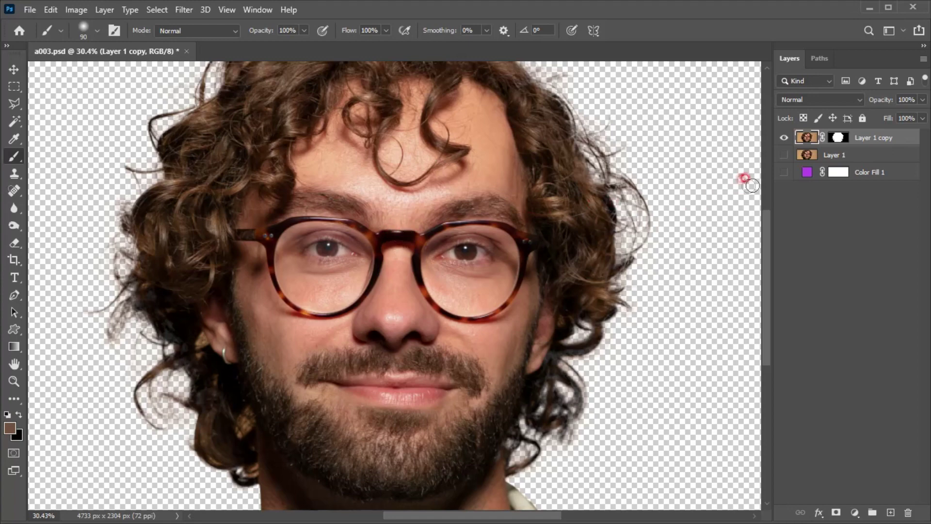
pyautogui.click(782, 173)
pyautogui.doubleClick(805, 172)
pyautogui.click(732, 181)
pyautogui.click(659, 175)
pyautogui.click(606, 182)
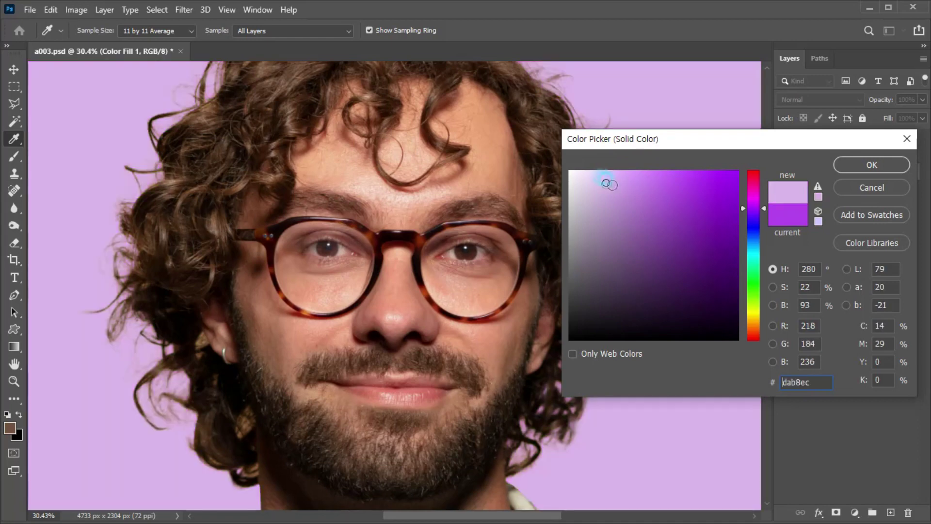
pyautogui.moveTo(757, 185)
pyautogui.mouseDown()
pyautogui.moveTo(747, 248)
pyautogui.moveTo(753, 316)
pyautogui.moveTo(753, 225)
pyautogui.mouseUp()
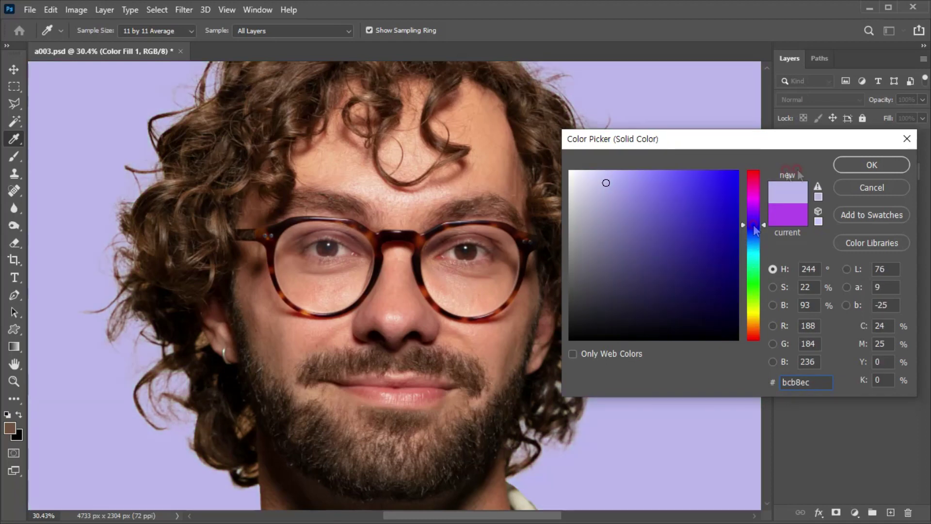
pyautogui.click(848, 164)
pyautogui.press('b')
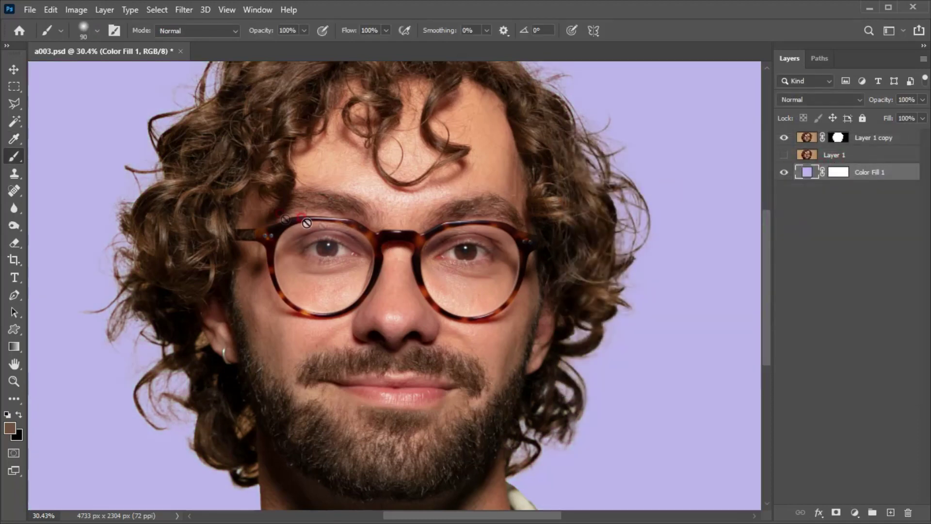
pyautogui.click(13, 71)
pyautogui.click(396, 246)
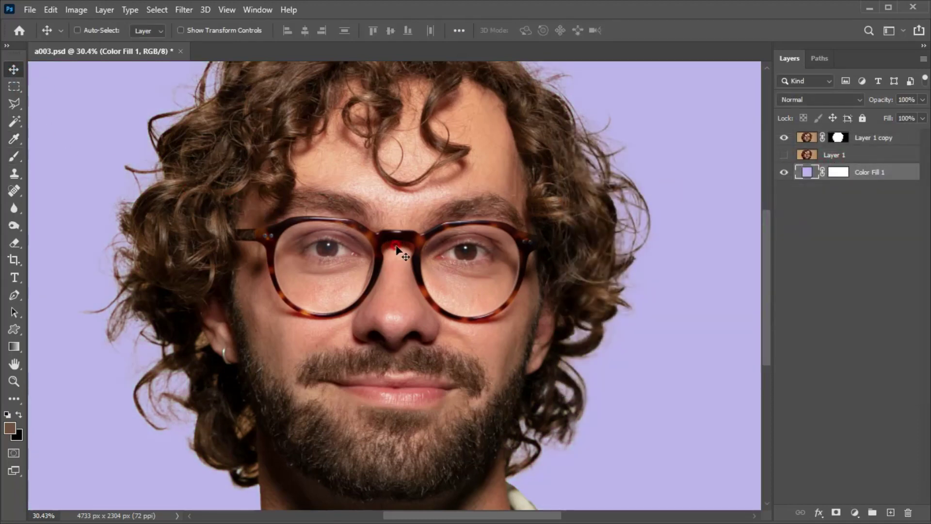
pyautogui.click(396, 233)
pyautogui.click(402, 230)
pyautogui.moveTo(403, 231); pyautogui.dragTo(400, 250)
pyautogui.click(391, 250)
# Step: Change the Color Fill 1 background to dark navy 1e1c30 to test the hair edges
pyautogui.doubleClick(805, 171)
pyautogui.moveTo(640, 247); pyautogui.dragTo(596, 289)
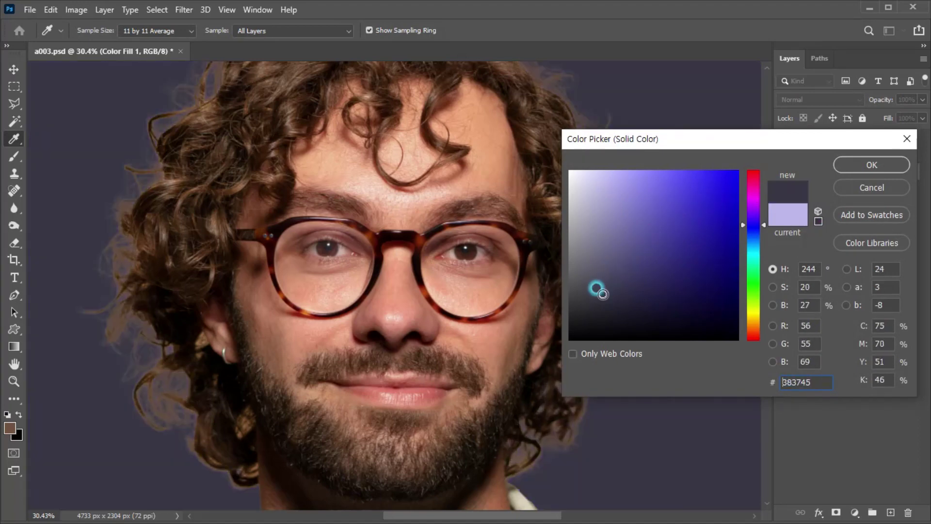
pyautogui.click(638, 307)
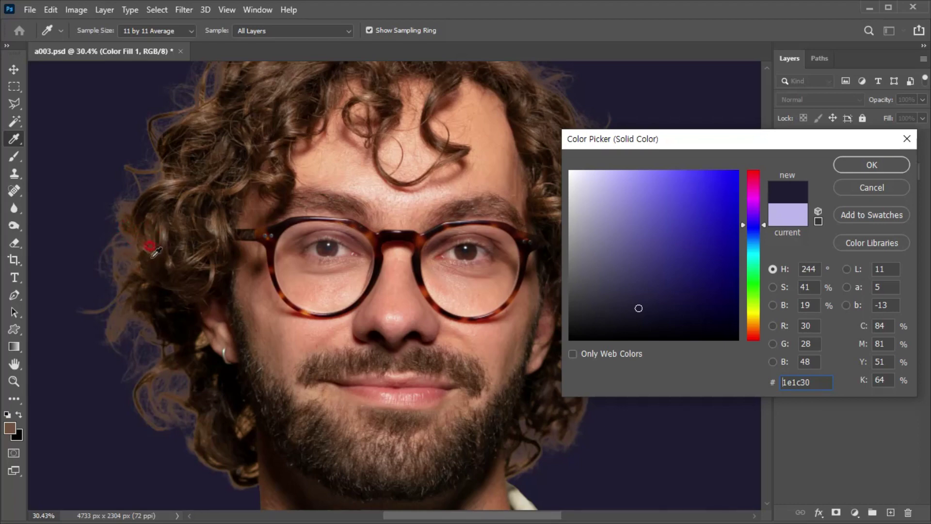
pyautogui.click(843, 167)
pyautogui.press('v')
pyautogui.click(387, 254)
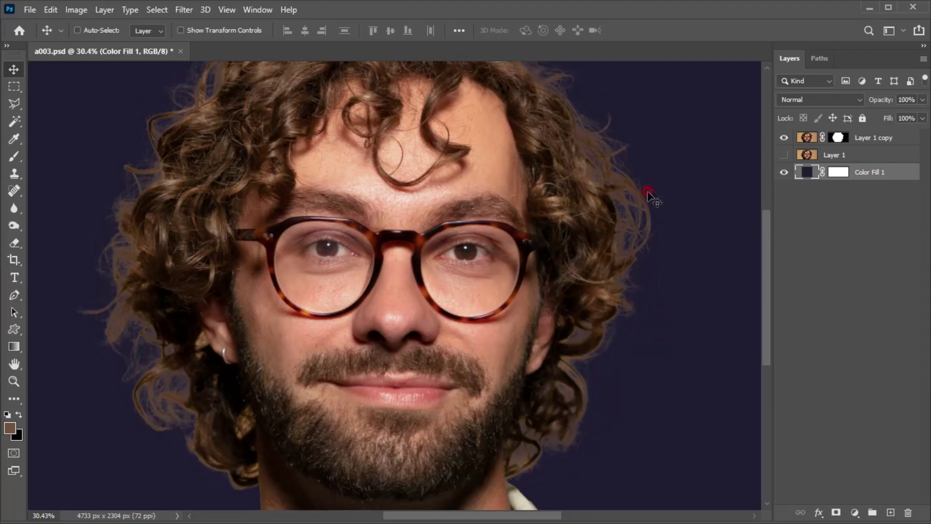
# Step: Add a new layer above Layer 1 copy, clip it to that layer, and set its blend mode to Multiply
pyautogui.click(857, 137)
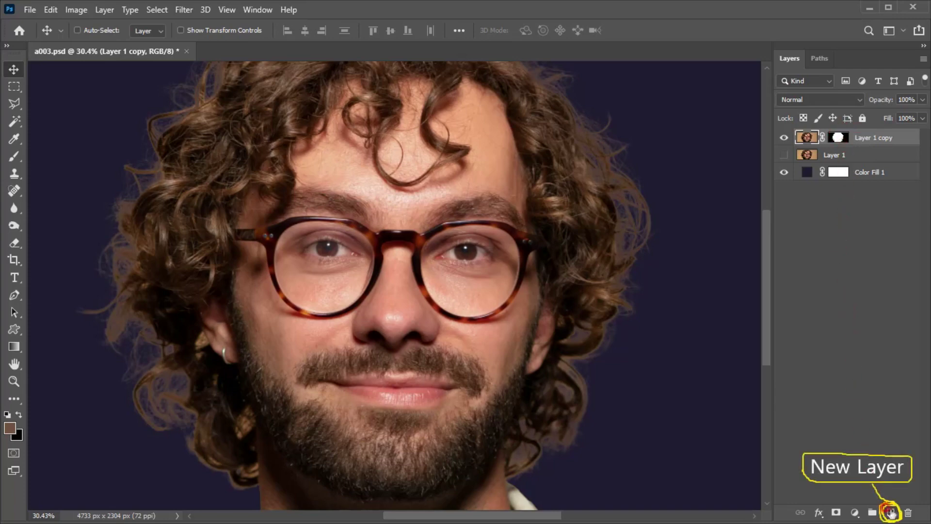
pyautogui.click(891, 511)
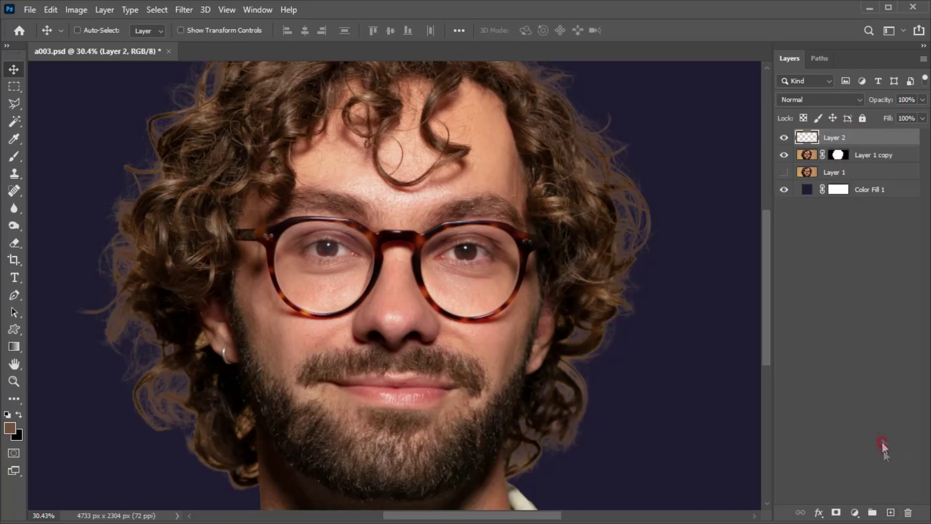
pyautogui.rightClick(832, 136)
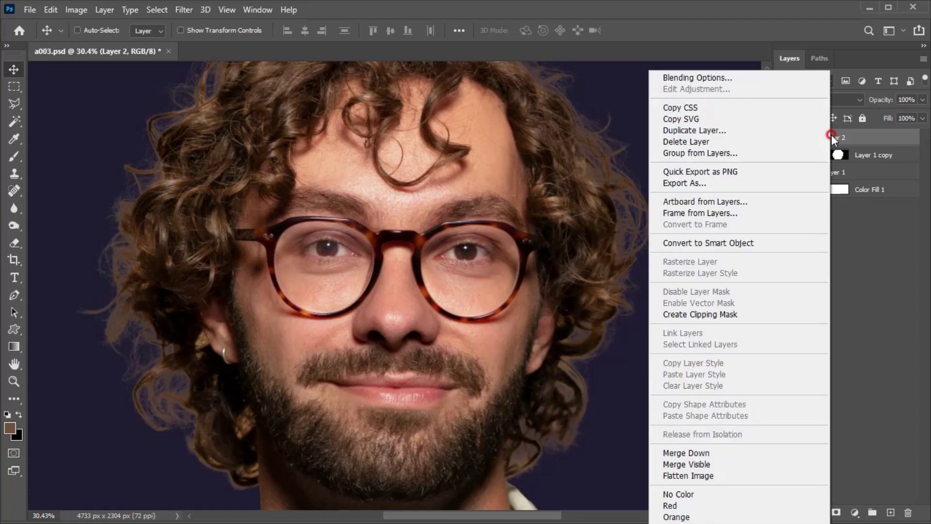
pyautogui.click(723, 315)
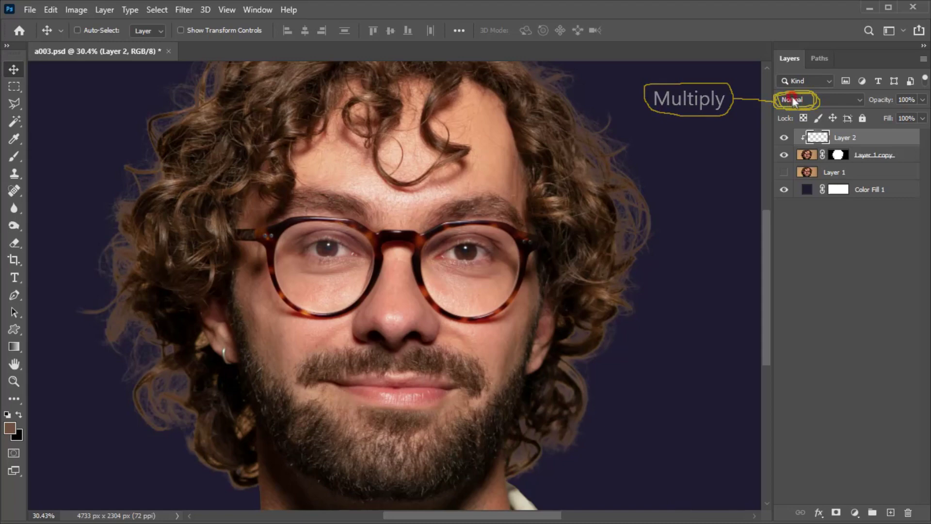
pyautogui.click(791, 100)
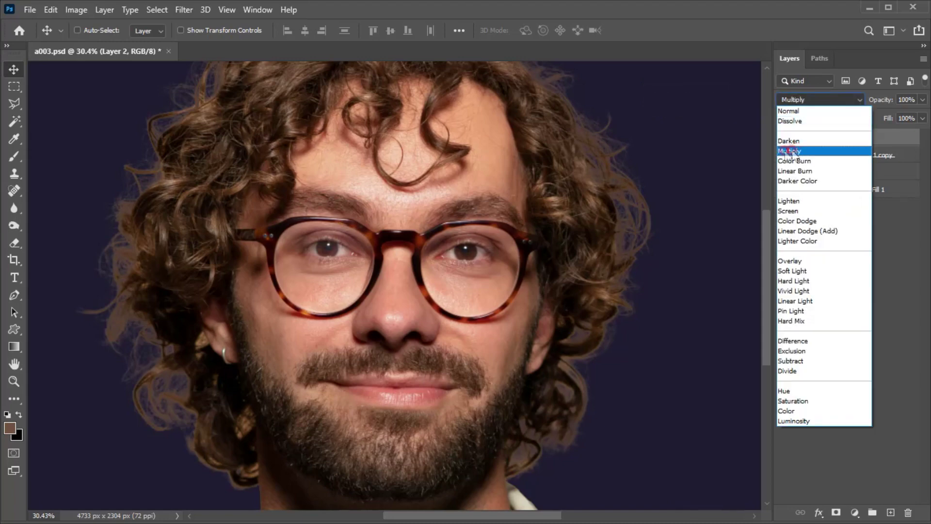
pyautogui.click(794, 152)
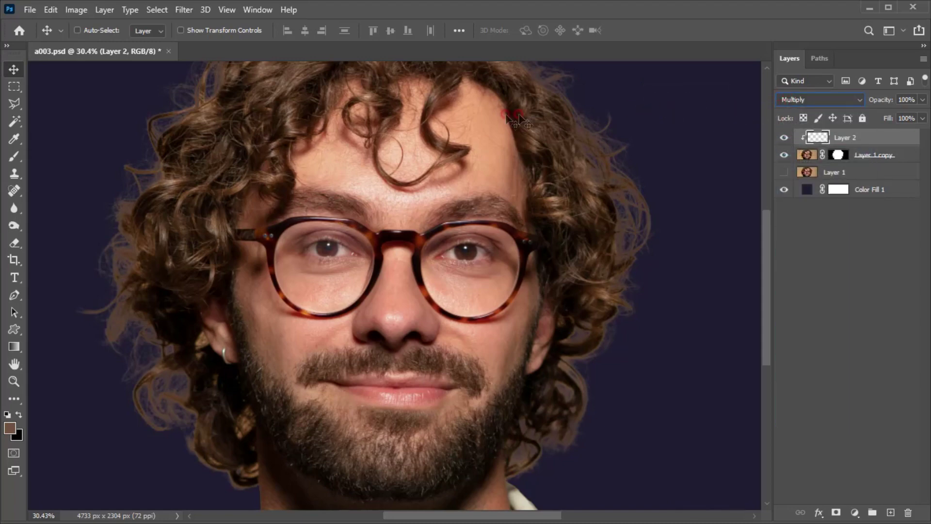
# Step: Sample the fringe color beside the left-hand curls and brush it over the light hair edges there on Layer 2
pyautogui.click(13, 158)
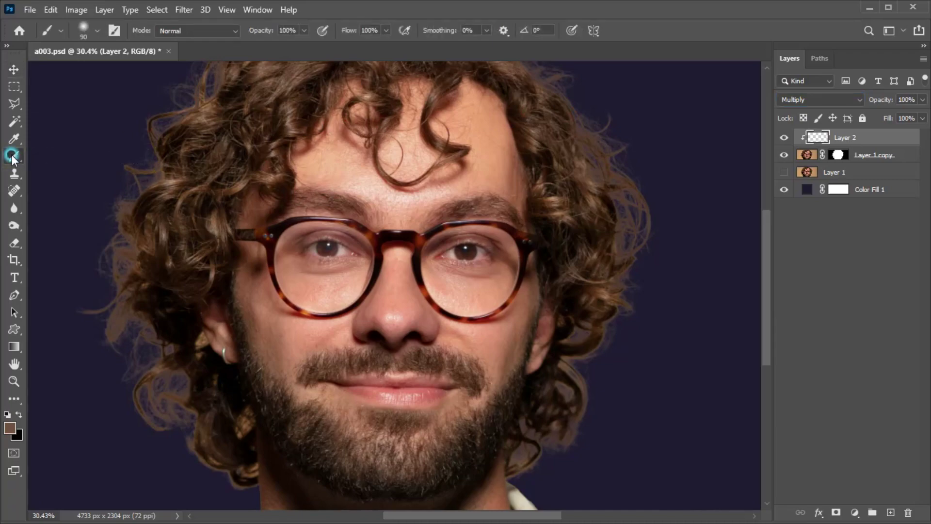
pyautogui.scroll(5, 114, 184)
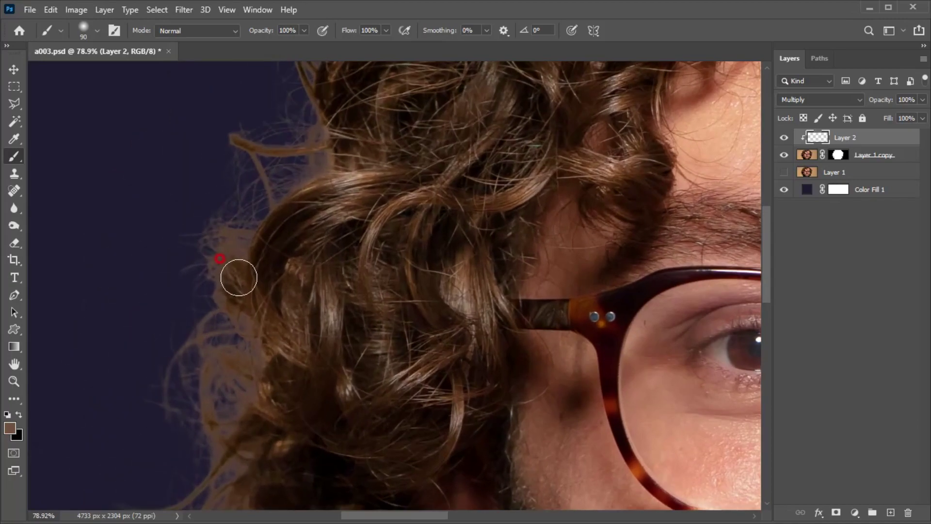
pyautogui.scroll(2, 238, 278)
pyautogui.keyDown('alt'); pyautogui.click(232, 240); pyautogui.keyUp('alt')
pyautogui.moveTo(230, 233)
pyautogui.mouseDown()
pyautogui.moveTo(224, 203)
pyautogui.moveTo(228, 223)
pyautogui.moveTo(178, 318)
pyautogui.moveTo(197, 312)
pyautogui.moveTo(234, 384)
pyautogui.moveTo(245, 356)
pyautogui.moveTo(184, 397)
pyautogui.moveTo(326, 141)
pyautogui.mouseUp()
pyautogui.scroll(-5, 183, 426)
pyautogui.moveTo(191, 420); pyautogui.dragTo(178, 243)
pyautogui.moveTo(204, 250)
pyautogui.mouseDown()
pyautogui.moveTo(193, 274)
pyautogui.moveTo(188, 397)
pyautogui.mouseUp()
pyautogui.moveTo(242, 342); pyautogui.dragTo(196, 409)
# Step: Brush the sampled brown over the light fringe on the lower-left curls below the ear
pyautogui.scroll(-3, 195, 409)
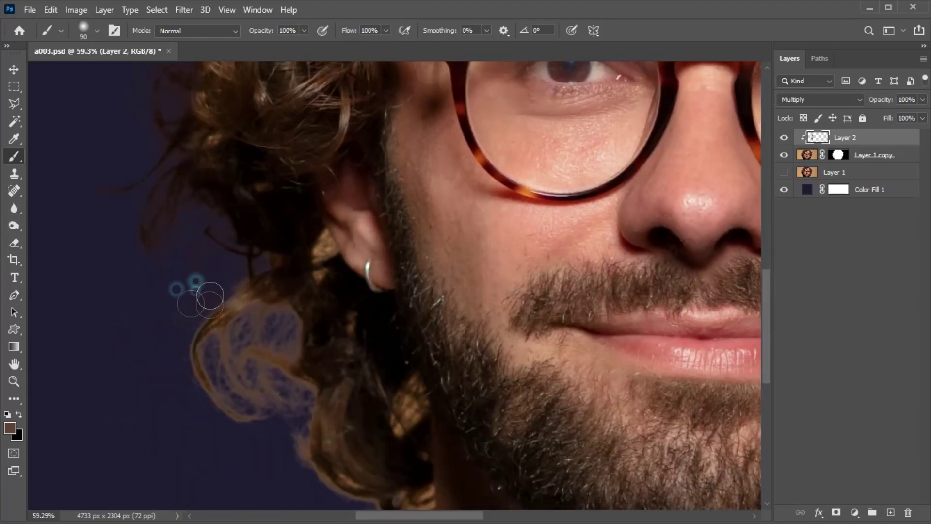
pyautogui.scroll(-3, 209, 374)
pyautogui.moveTo(274, 379)
pyautogui.mouseDown()
pyautogui.moveTo(349, 404)
pyautogui.moveTo(262, 263)
pyautogui.moveTo(289, 359)
pyautogui.moveTo(344, 356)
pyautogui.moveTo(350, 385)
pyautogui.moveTo(335, 254)
pyautogui.mouseUp()
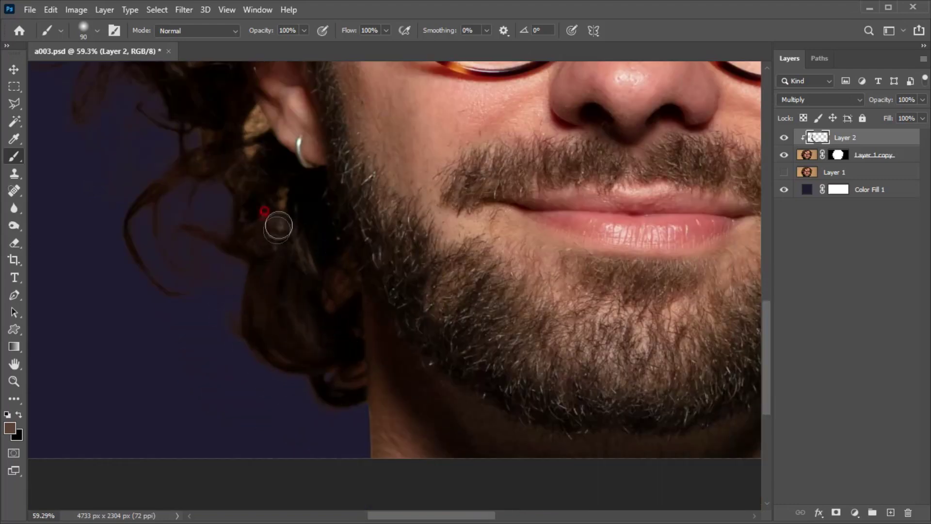
# Step: Brush the sampled brown over the light fringe along the right-hand curls, from below the ear up to the crown
pyautogui.scroll(-2, 214, 204)
pyautogui.hscroll(2, 530, 253)
pyautogui.moveTo(515, 314)
pyautogui.mouseDown()
pyautogui.moveTo(593, 264)
pyautogui.moveTo(566, 202)
pyautogui.moveTo(553, 241)
pyautogui.moveTo(547, 236)
pyautogui.moveTo(544, 280)
pyautogui.moveTo(528, 249)
pyautogui.moveTo(542, 256)
pyautogui.moveTo(547, 292)
pyautogui.moveTo(533, 255)
pyautogui.moveTo(539, 277)
pyautogui.moveTo(532, 296)
pyautogui.moveTo(541, 274)
pyautogui.moveTo(528, 125)
pyautogui.moveTo(539, 226)
pyautogui.moveTo(512, 216)
pyautogui.moveTo(484, 144)
pyautogui.moveTo(505, 145)
pyautogui.moveTo(541, 245)
pyautogui.moveTo(519, 129)
pyautogui.moveTo(537, 222)
pyautogui.mouseUp()
pyautogui.scroll(3, 546, 235)
pyautogui.hscroll(2, 547, 235)
pyautogui.scroll(3, 533, 253)
pyautogui.hscroll(2, 533, 253)
pyautogui.scroll(3, 509, 213)
pyautogui.moveTo(536, 222)
pyautogui.mouseDown()
pyautogui.moveTo(494, 179)
pyautogui.moveTo(538, 214)
pyautogui.moveTo(598, 339)
pyautogui.mouseUp()
# Step: Brush the same brown over the remaining light hair edges along the upper and left-hand curls on Layer 2
pyautogui.hscroll(-3, 598, 339)
pyautogui.moveTo(312, 144)
pyautogui.mouseDown()
pyautogui.moveTo(258, 192)
pyautogui.moveTo(275, 169)
pyautogui.moveTo(197, 256)
pyautogui.moveTo(222, 167)
pyautogui.moveTo(211, 214)
pyautogui.moveTo(234, 179)
pyautogui.moveTo(243, 204)
pyautogui.moveTo(278, 176)
pyautogui.moveTo(269, 205)
pyautogui.moveTo(261, 201)
pyautogui.moveTo(281, 184)
pyautogui.moveTo(246, 220)
pyautogui.moveTo(259, 202)
pyautogui.moveTo(217, 212)
pyautogui.moveTo(188, 291)
pyautogui.moveTo(194, 310)
pyautogui.moveTo(167, 340)
pyautogui.mouseUp()
pyautogui.moveTo(293, 398)
pyautogui.mouseDown()
pyautogui.moveTo(297, 379)
pyautogui.moveTo(252, 265)
pyautogui.mouseUp()
pyautogui.scroll(-1, 406, 280)
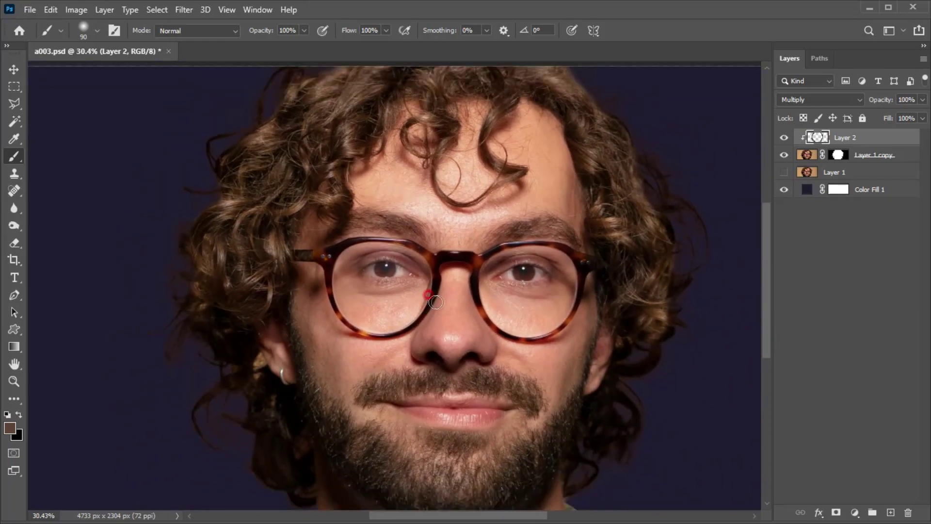
pyautogui.scroll(-2, 474, 312)
pyautogui.moveTo(469, 320)
pyautogui.mouseDown()
pyautogui.moveTo(435, 313)
pyautogui.moveTo(422, 271)
pyautogui.moveTo(421, 285)
pyautogui.moveTo(452, 287)
pyautogui.moveTo(446, 260)
pyautogui.moveTo(434, 281)
pyautogui.moveTo(469, 277)
pyautogui.moveTo(435, 260)
pyautogui.moveTo(420, 286)
pyautogui.moveTo(444, 279)
pyautogui.moveTo(430, 266)
pyautogui.moveTo(417, 280)
pyautogui.moveTo(442, 280)
pyautogui.moveTo(425, 252)
pyautogui.mouseUp()
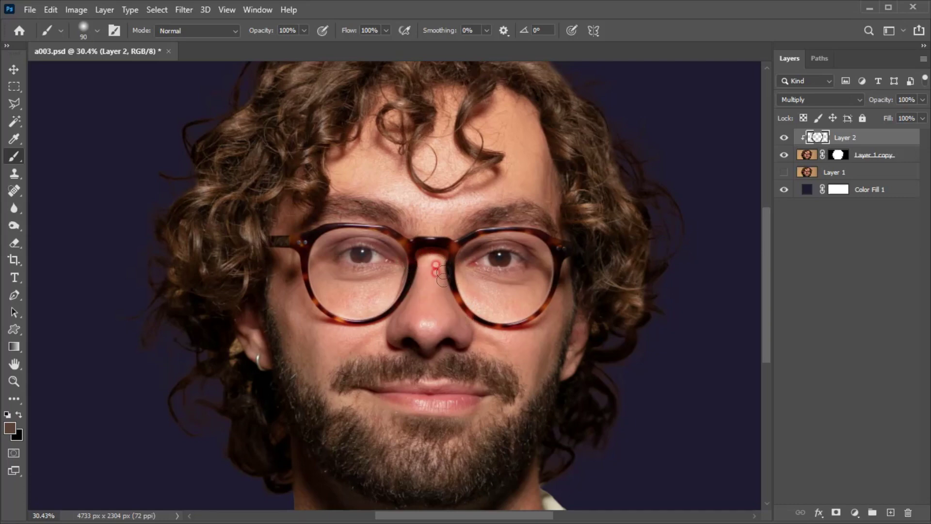
pyautogui.moveTo(428, 293)
pyautogui.mouseDown()
pyautogui.moveTo(413, 269)
pyautogui.moveTo(416, 284)
pyautogui.moveTo(424, 271)
pyautogui.moveTo(409, 274)
pyautogui.moveTo(425, 276)
pyautogui.moveTo(415, 264)
pyautogui.moveTo(419, 273)
pyautogui.moveTo(439, 267)
pyautogui.moveTo(429, 271)
pyautogui.moveTo(440, 280)
pyautogui.moveTo(439, 269)
pyautogui.moveTo(428, 269)
pyautogui.moveTo(438, 277)
pyautogui.moveTo(426, 271)
pyautogui.moveTo(452, 279)
pyautogui.moveTo(427, 267)
pyautogui.mouseUp()
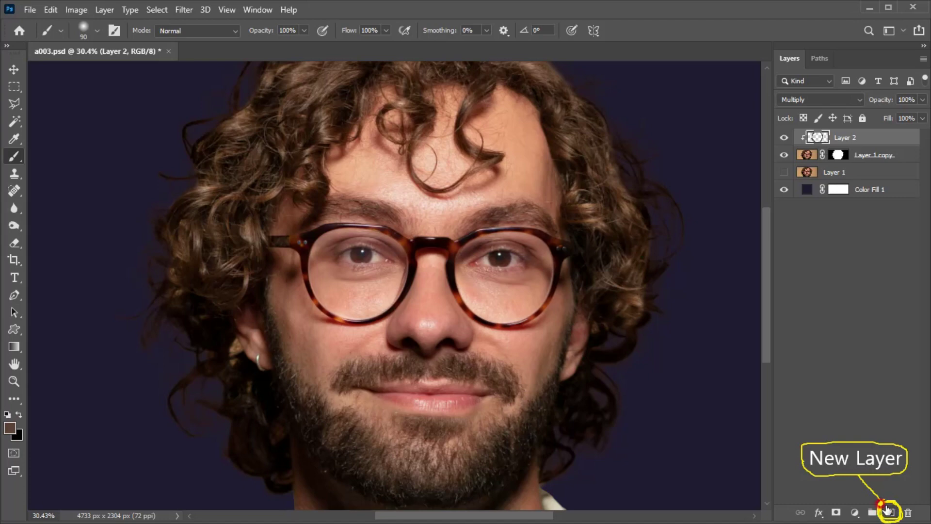
# Step: Add a new layer above Layer 2 and make it a clipping mask on the cutout
pyautogui.click(889, 511)
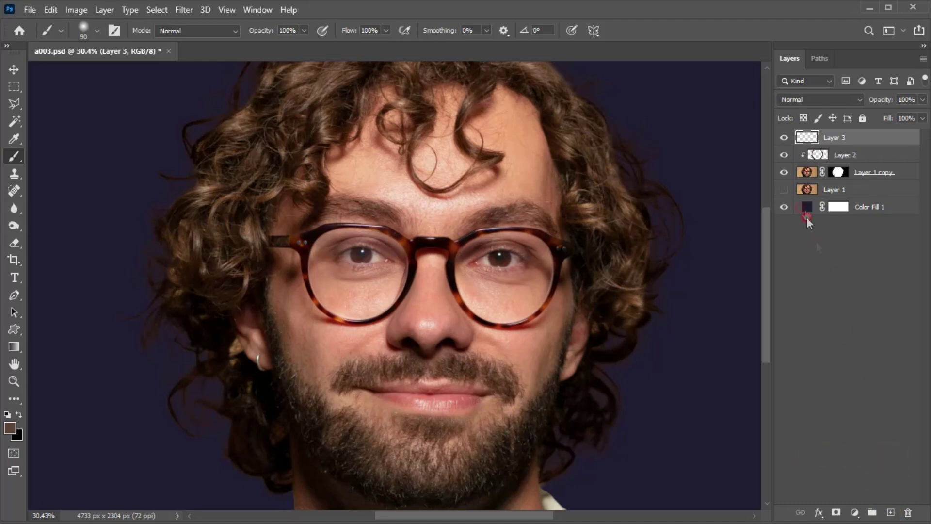
pyautogui.rightClick(835, 139)
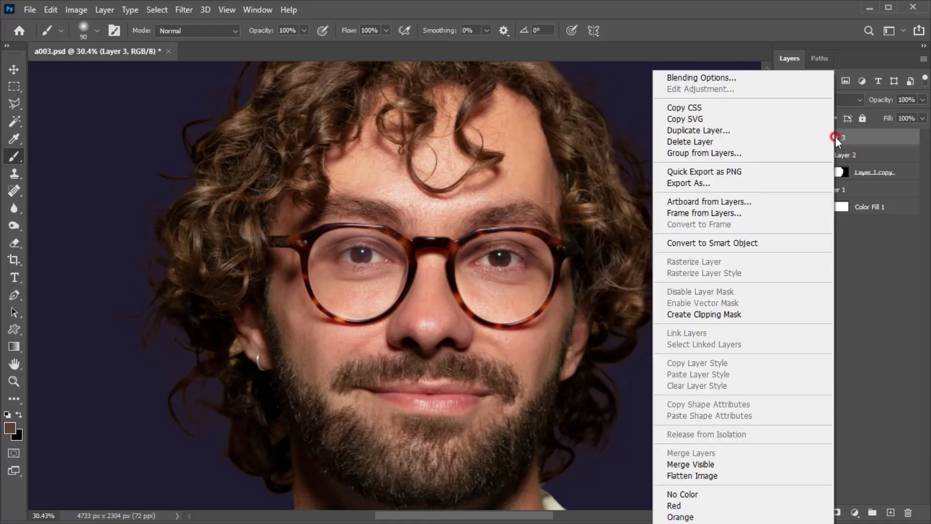
pyautogui.click(730, 315)
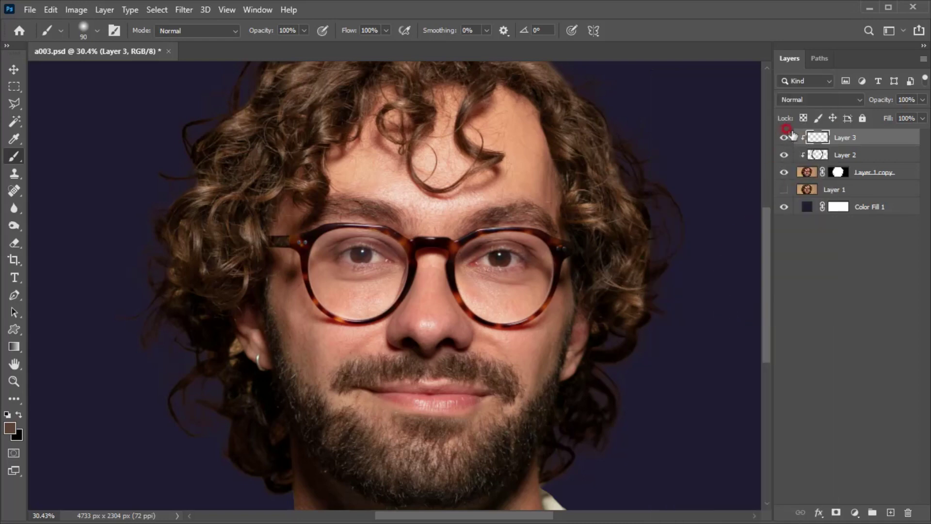
# Step: Show the list of brush presets and choose the hair-like Sampled Brush 793 1587 preset
pyautogui.click(257, 10)
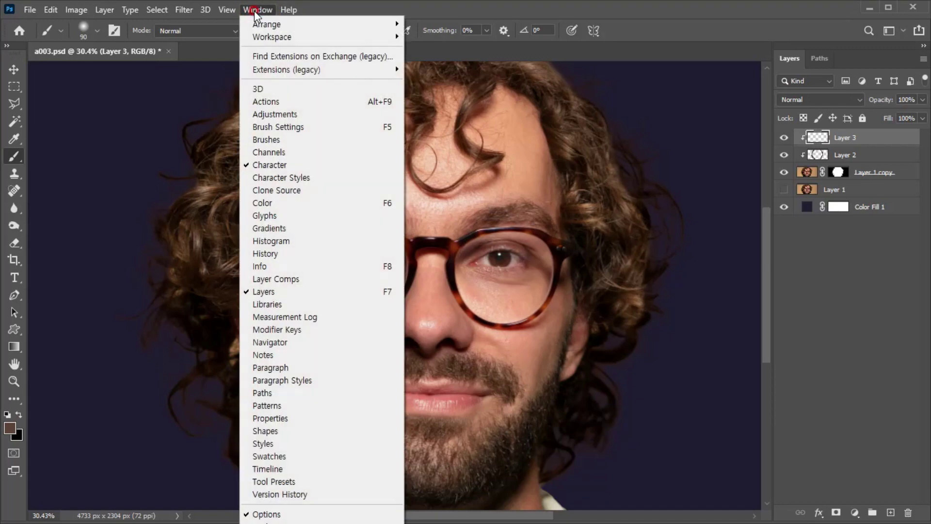
pyautogui.click(266, 140)
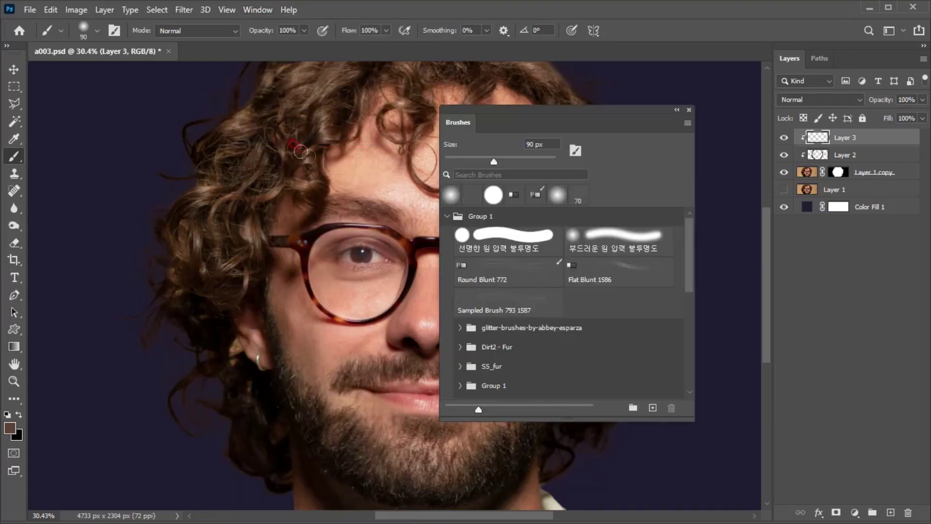
pyautogui.click(535, 286)
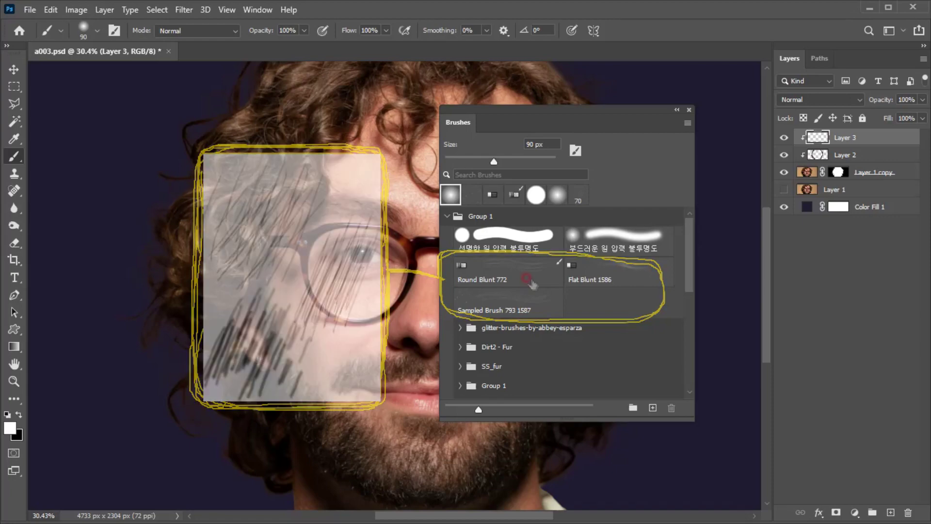
pyautogui.click(504, 298)
# Step: Sample a light brown from the hair and paint fine 25 px strands along the left-hand curls on Layer 3
pyautogui.scroll(5, 254, 222)
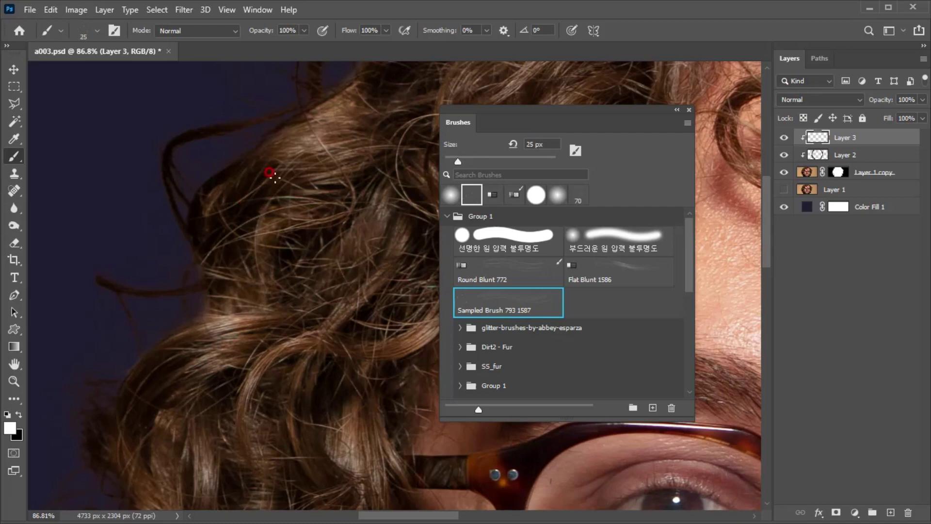
pyautogui.keyDown('alt'); pyautogui.click(309, 136); pyautogui.keyUp('alt')
pyautogui.moveTo(230, 196); pyautogui.dragTo(262, 159)
pyautogui.moveTo(192, 195); pyautogui.dragTo(240, 167)
pyautogui.moveTo(194, 219)
pyautogui.mouseDown()
pyautogui.moveTo(204, 193)
pyautogui.moveTo(265, 178)
pyautogui.moveTo(284, 156)
pyautogui.moveTo(244, 233)
pyautogui.mouseUp()
pyautogui.moveTo(249, 131)
pyautogui.mouseDown()
pyautogui.moveTo(211, 121)
pyautogui.moveTo(253, 112)
pyautogui.moveTo(173, 131)
pyautogui.mouseUp()
pyautogui.scroll(-3, 231, 181)
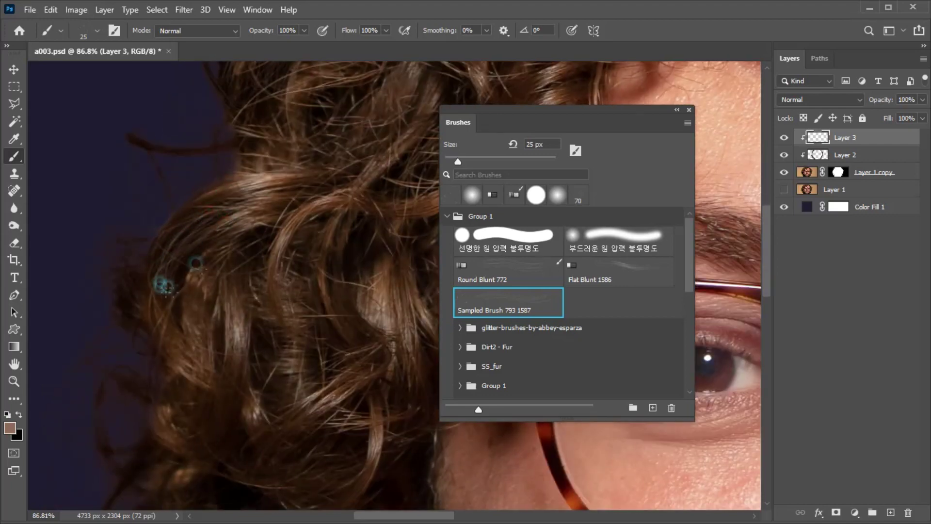
pyautogui.moveTo(170, 249)
pyautogui.mouseDown()
pyautogui.moveTo(127, 265)
pyautogui.moveTo(142, 332)
pyautogui.mouseUp()
pyautogui.moveTo(148, 293); pyautogui.dragTo(122, 313)
pyautogui.moveTo(125, 271); pyautogui.dragTo(117, 279)
# Step: Paint fine hair strands over the dark curls beside and below the right-hand ear on Layer 3
pyautogui.scroll(-4, 200, 385)
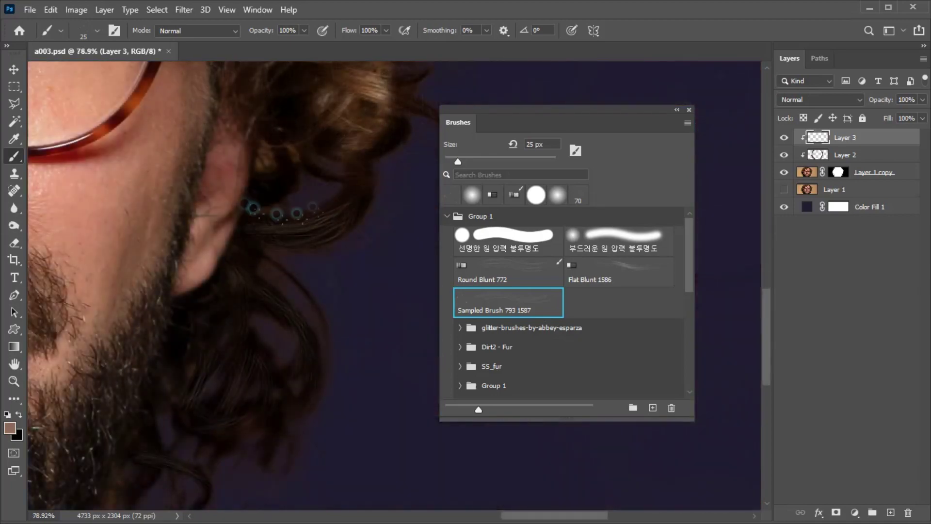
pyautogui.moveTo(340, 173); pyautogui.dragTo(255, 196)
pyautogui.moveTo(371, 135); pyautogui.dragTo(278, 239)
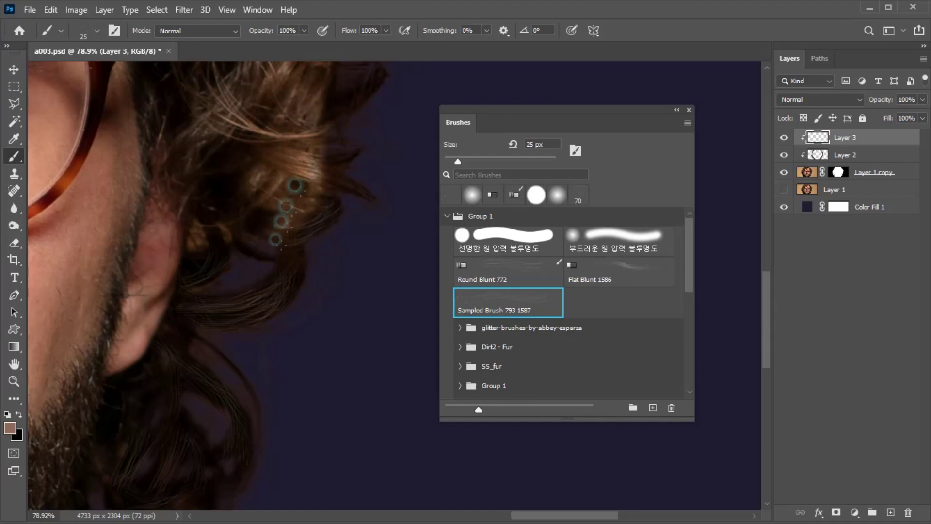
pyautogui.scroll(2, 291, 198)
pyautogui.moveTo(284, 225); pyautogui.dragTo(341, 192)
pyautogui.scroll(3, 286, 209)
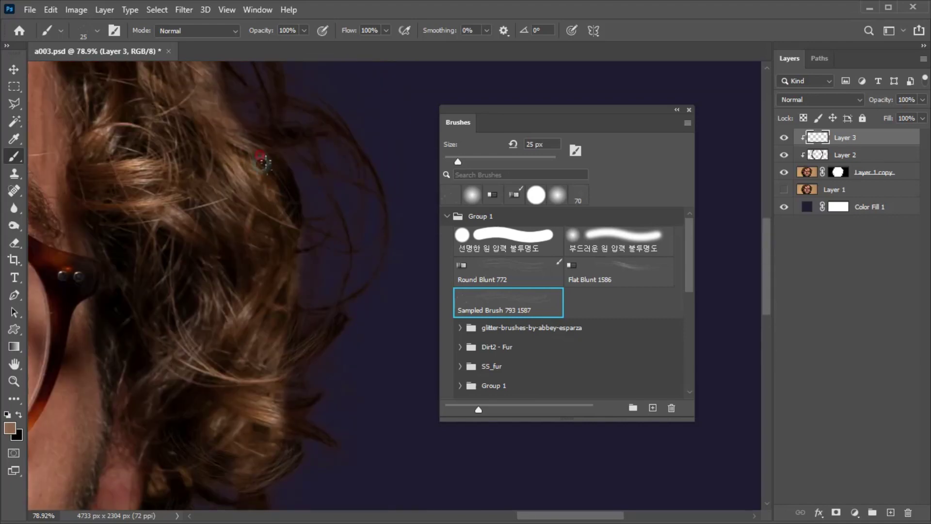
# Step: Paint fine strands up the outer edge of the right-hand hair towards the crown, and close the brush presets
pyautogui.moveTo(182, 324)
pyautogui.mouseDown()
pyautogui.moveTo(373, 141)
pyautogui.moveTo(270, 325)
pyautogui.moveTo(340, 193)
pyautogui.moveTo(272, 236)
pyautogui.mouseUp()
pyautogui.moveTo(301, 181); pyautogui.dragTo(325, 238)
pyautogui.moveTo(224, 99)
pyautogui.mouseDown()
pyautogui.moveTo(271, 158)
pyautogui.moveTo(242, 147)
pyautogui.mouseUp()
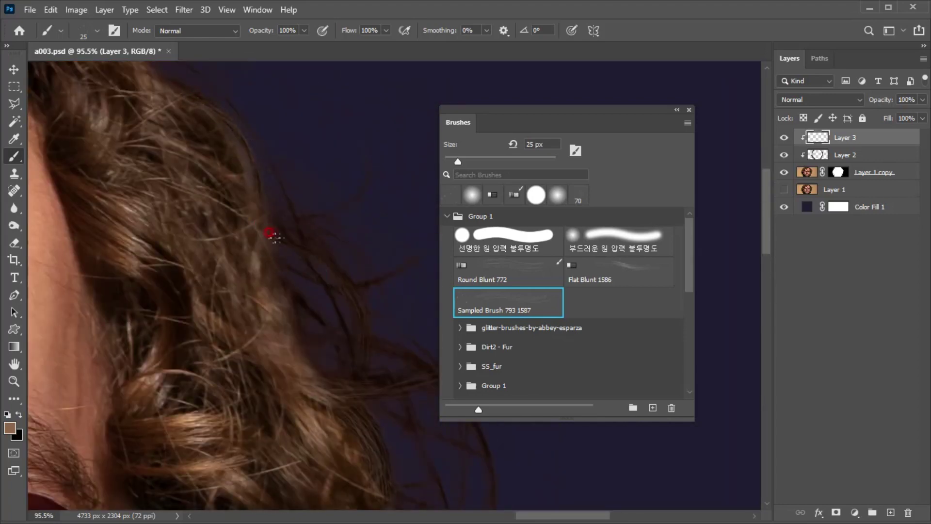
pyautogui.moveTo(357, 377); pyautogui.dragTo(356, 262)
pyautogui.moveTo(357, 262); pyautogui.dragTo(315, 270)
pyautogui.moveTo(235, 339)
pyautogui.mouseDown()
pyautogui.moveTo(307, 316)
pyautogui.moveTo(297, 316)
pyautogui.mouseUp()
pyautogui.moveTo(292, 371); pyautogui.dragTo(345, 352)
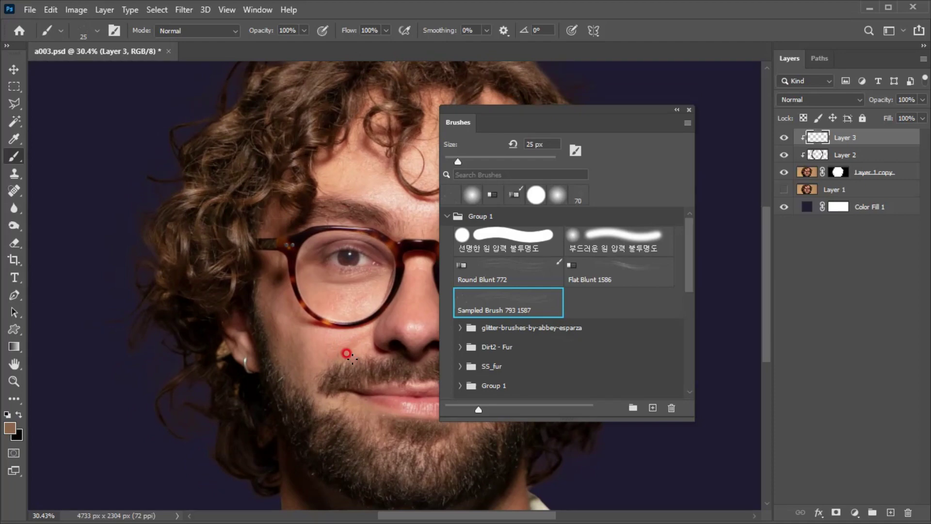
pyautogui.click(690, 109)
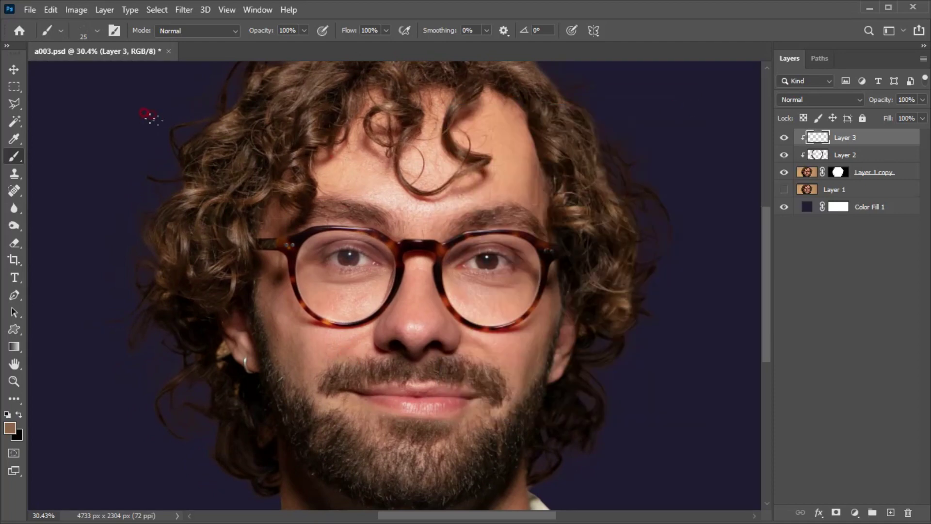
# Step: Apply a Gaussian Blur with a 4.0 pixel radius to the painted strands on Layer 3
pyautogui.click(15, 71)
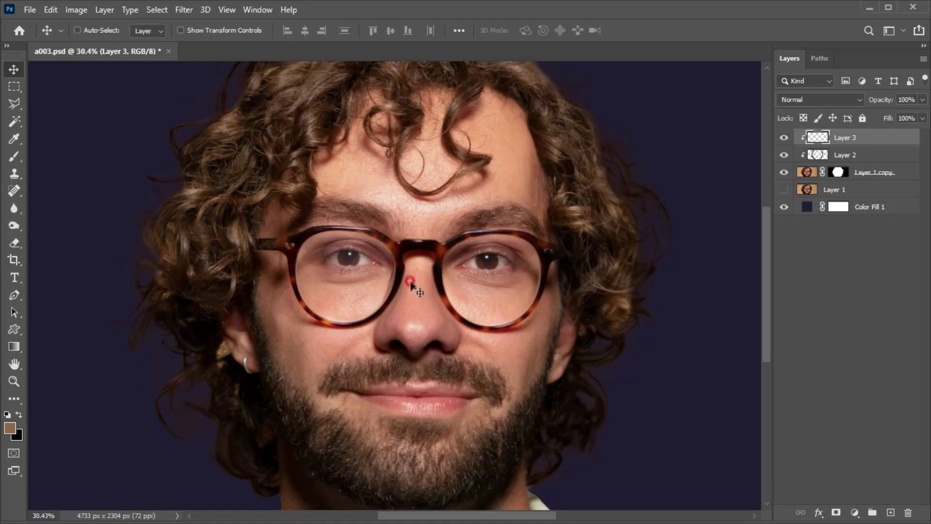
pyautogui.click(183, 12)
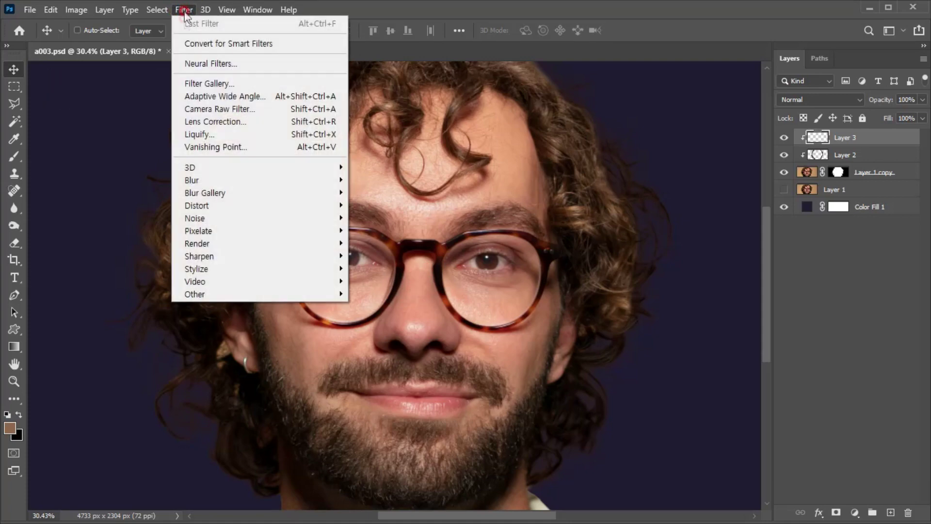
pyautogui.click(219, 180)
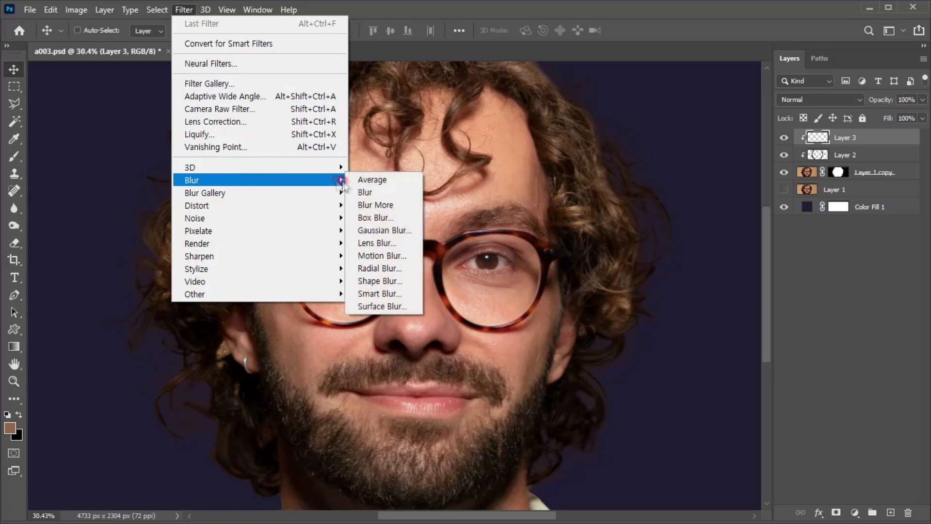
pyautogui.click(370, 231)
pyautogui.moveTo(388, 170); pyautogui.dragTo(533, 151)
pyautogui.doubleClick(527, 334)
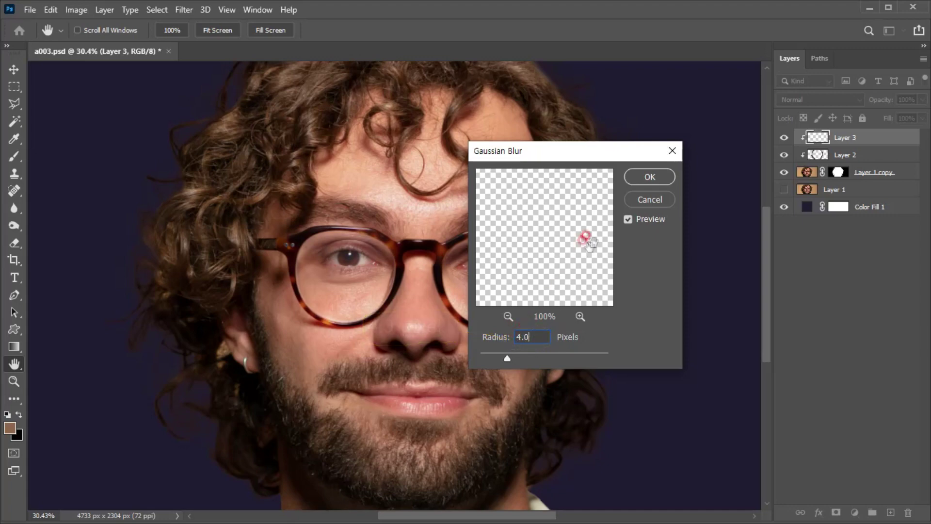
pyautogui.click(649, 177)
pyautogui.press('v')
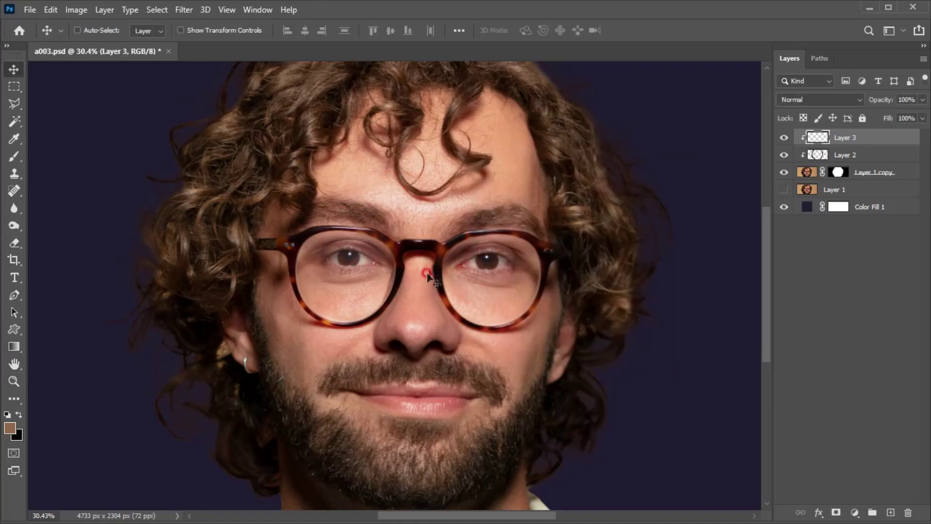
# Step: Toggle Layer 3's visibility repeatedly to compare the hair with and without the painted strands
pyautogui.click(783, 138)
pyautogui.click(784, 138)
pyautogui.click(784, 138)
pyautogui.click(784, 138)
pyautogui.click(784, 138)
pyautogui.click(784, 137)
pyautogui.click(784, 137)
pyautogui.click(784, 138)
pyautogui.click(784, 138)
pyautogui.click(783, 138)
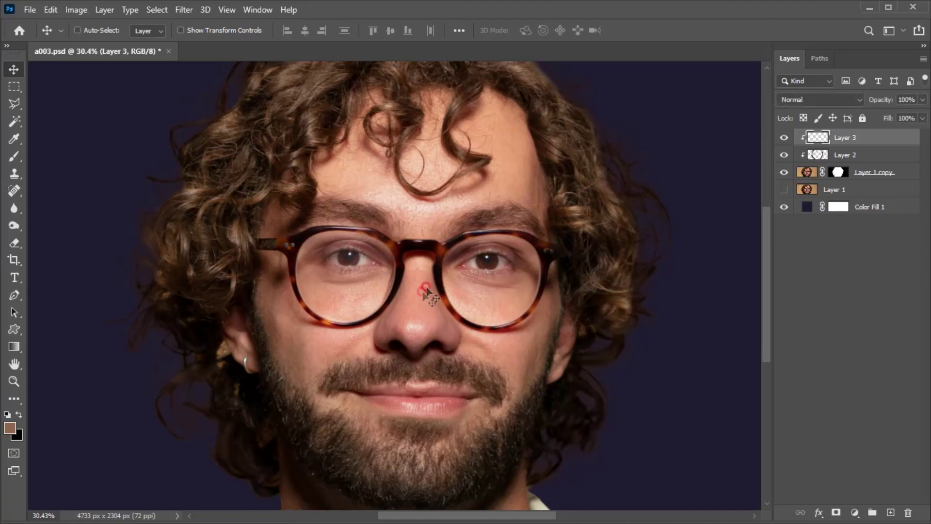